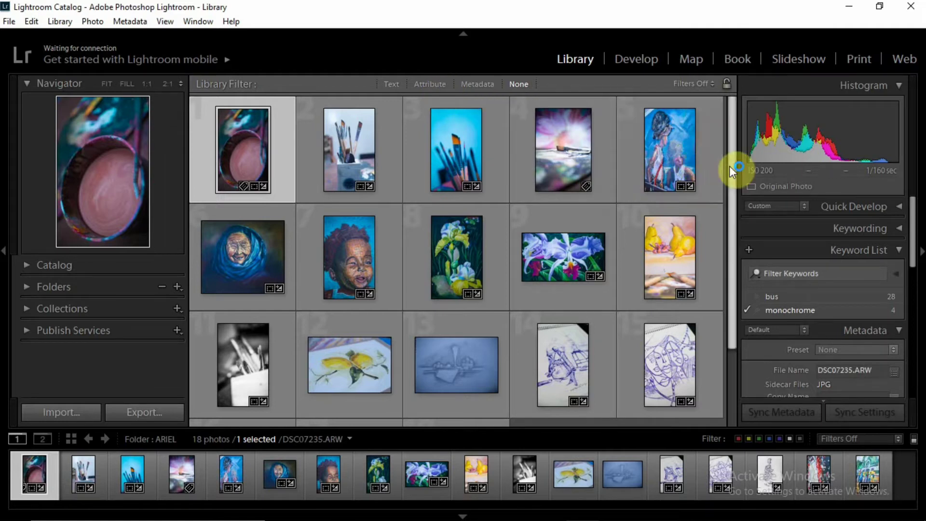
Give the paintbrushes photo, the child portrait, the old woman in blue and photo 5 a Blue label
drag(729, 176, 749, 46)
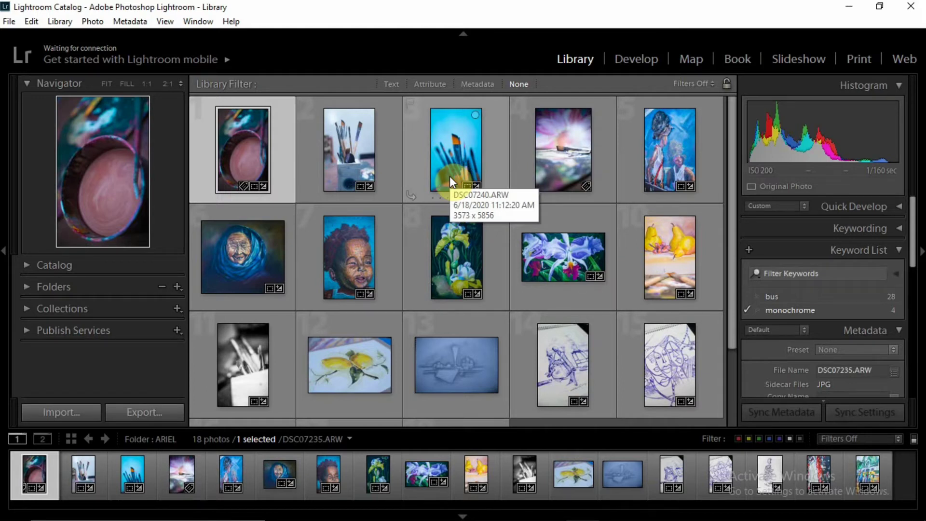
click(444, 143)
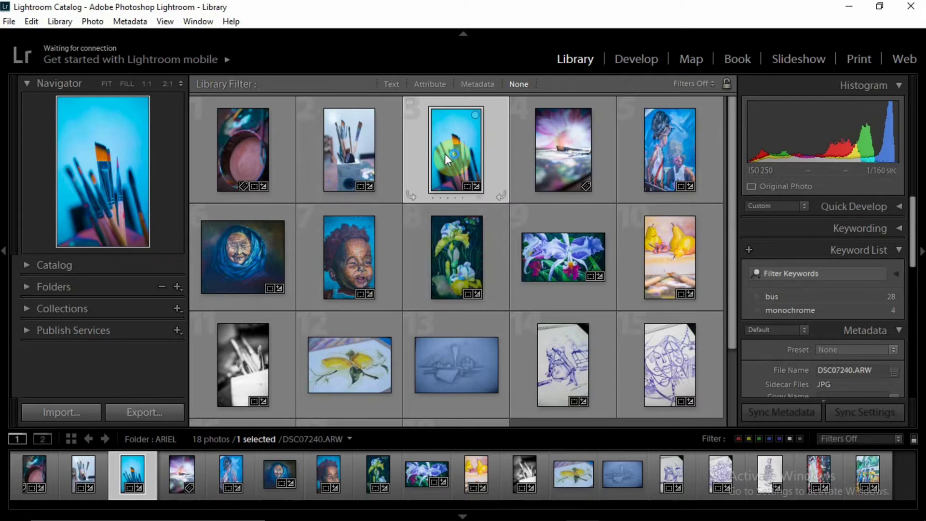
ctrl+click(666, 141)
ctrl+click(303, 249)
ctrl+click(242, 261)
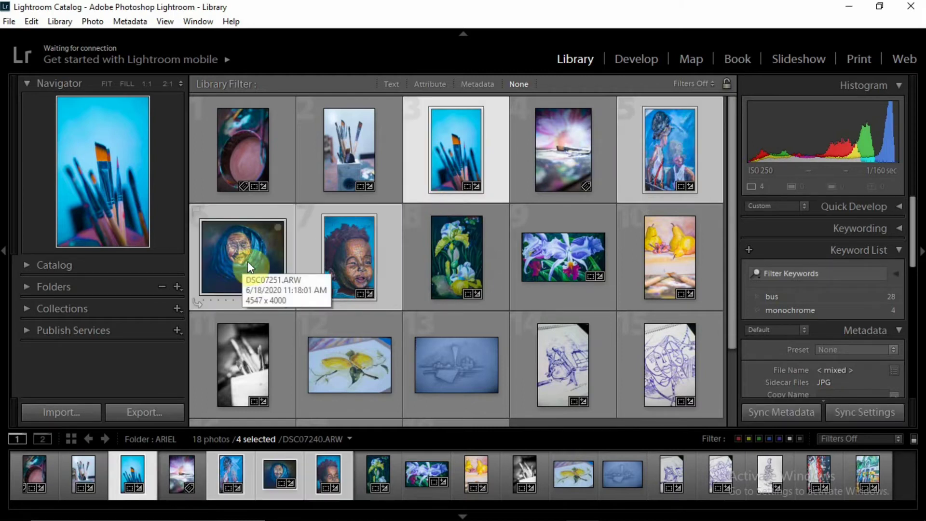
click(318, 267)
key(ctrl+l)
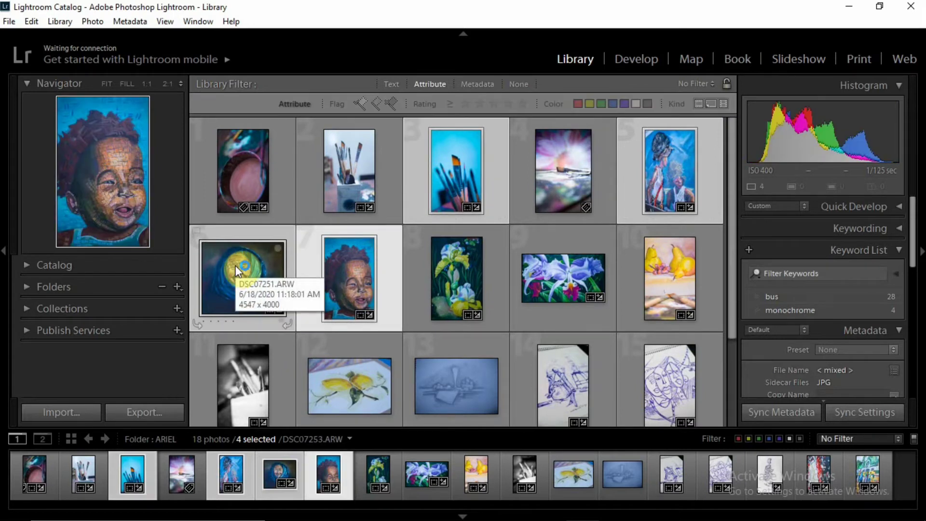
right_click(336, 266)
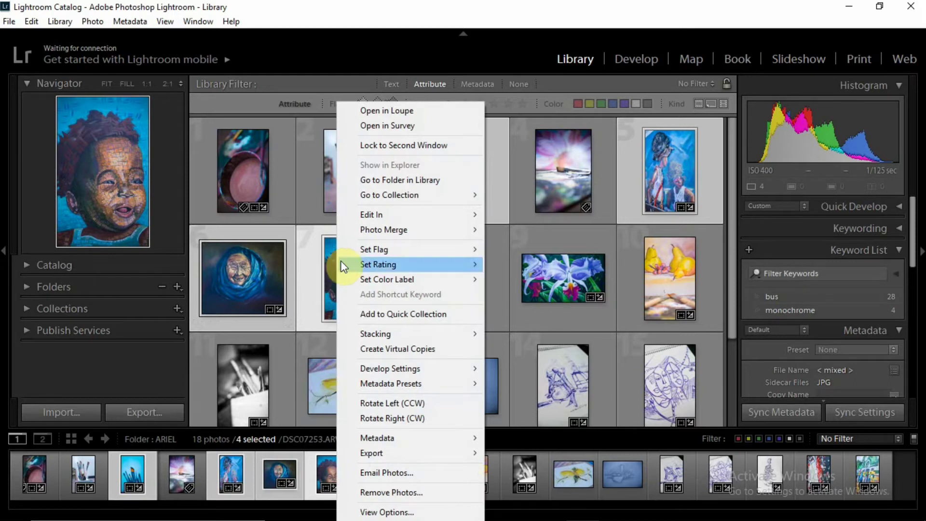
mouse_move(425, 280)
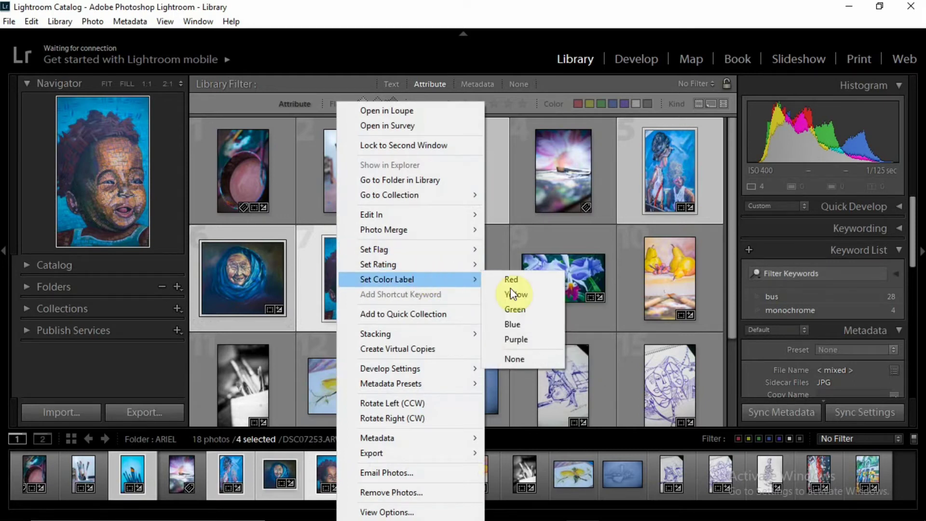
click(530, 325)
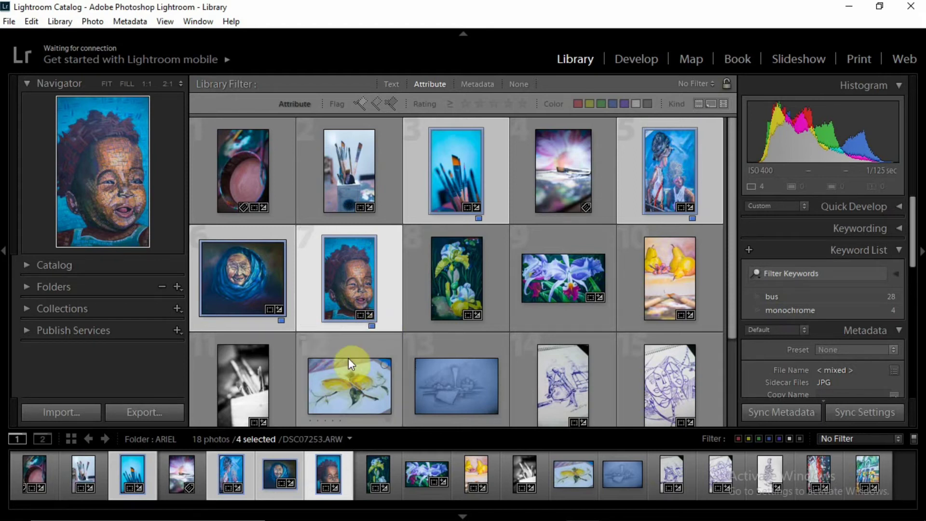
Give the lemon watercolour and pears photos a Yellow label, then hide the attribute filters
click(340, 370)
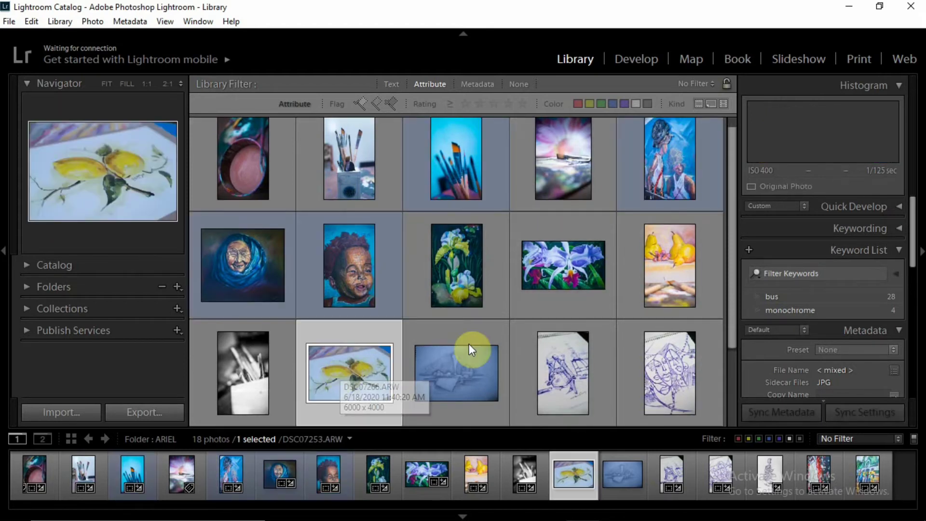
ctrl+click(673, 259)
drag(653, 257, 647, 261)
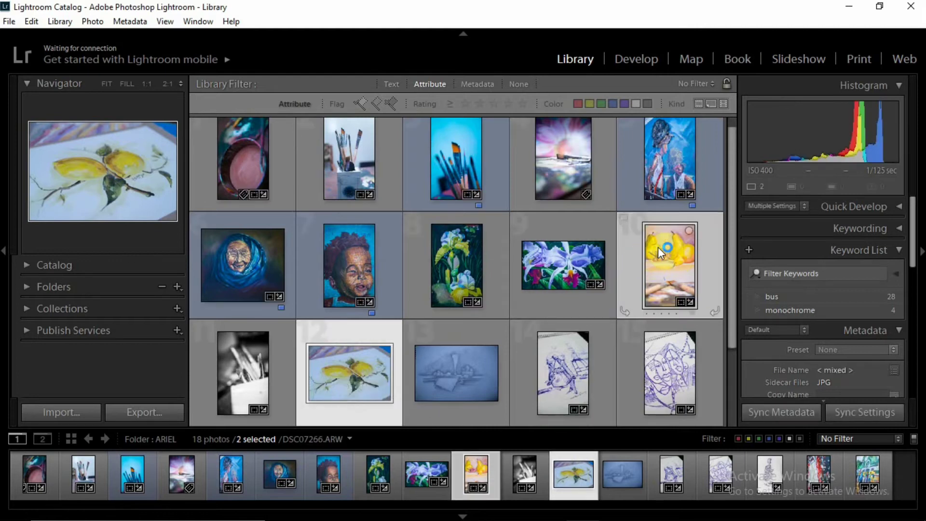
right_click(658, 247)
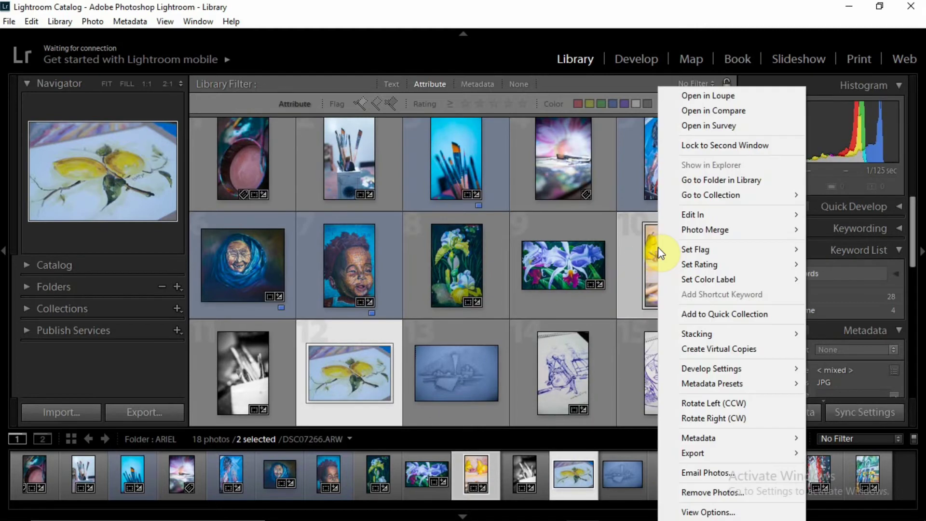
mouse_move(746, 269)
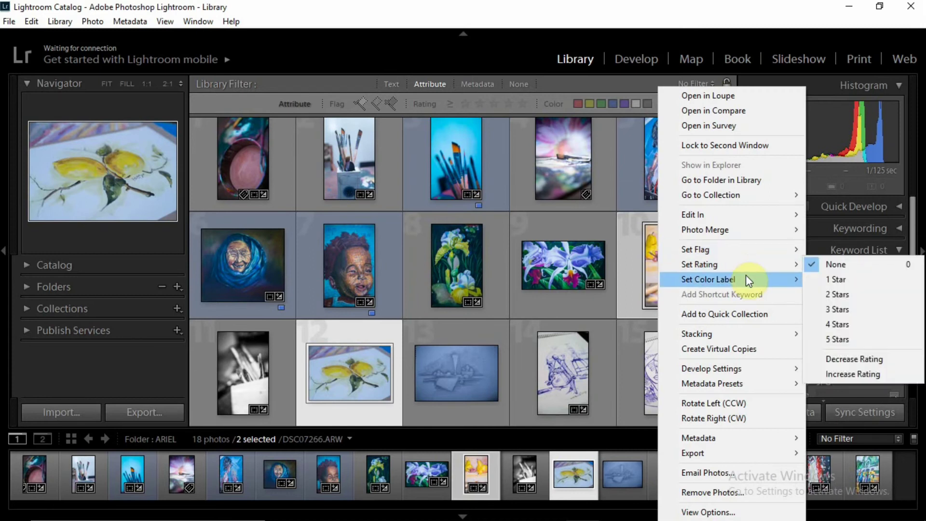
click(825, 294)
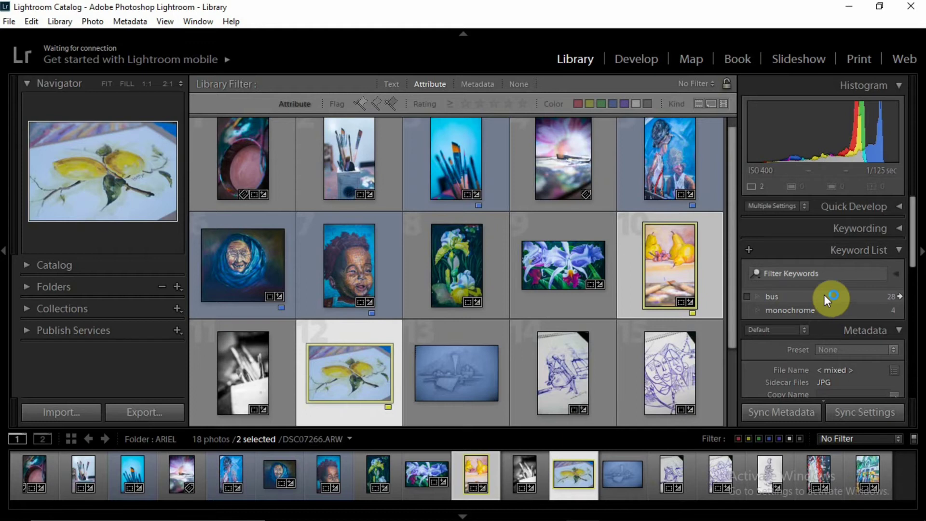
click(428, 84)
click(428, 84)
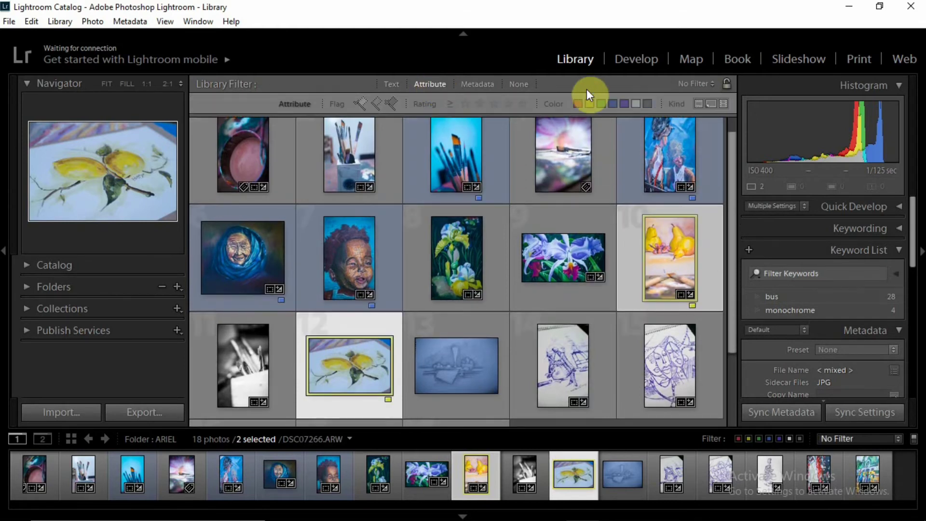
click(614, 103)
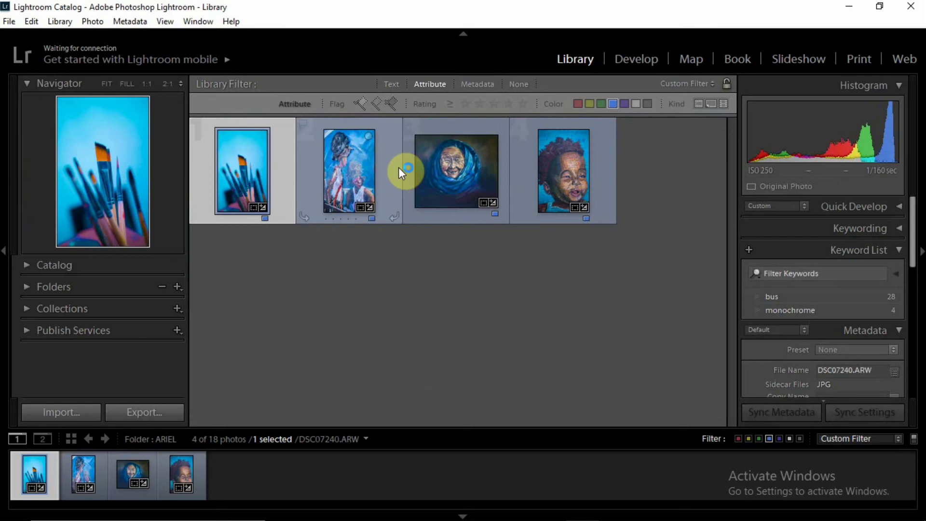
click(613, 104)
click(435, 84)
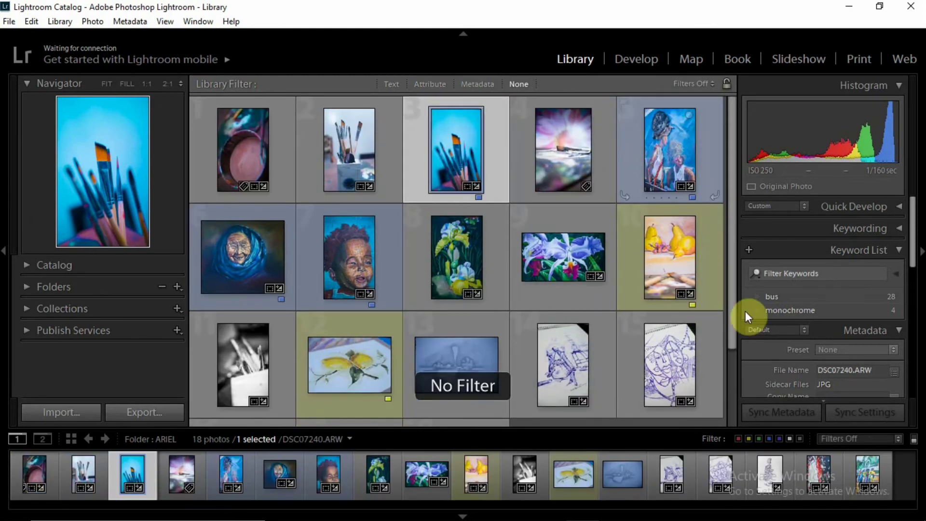
click(771, 441)
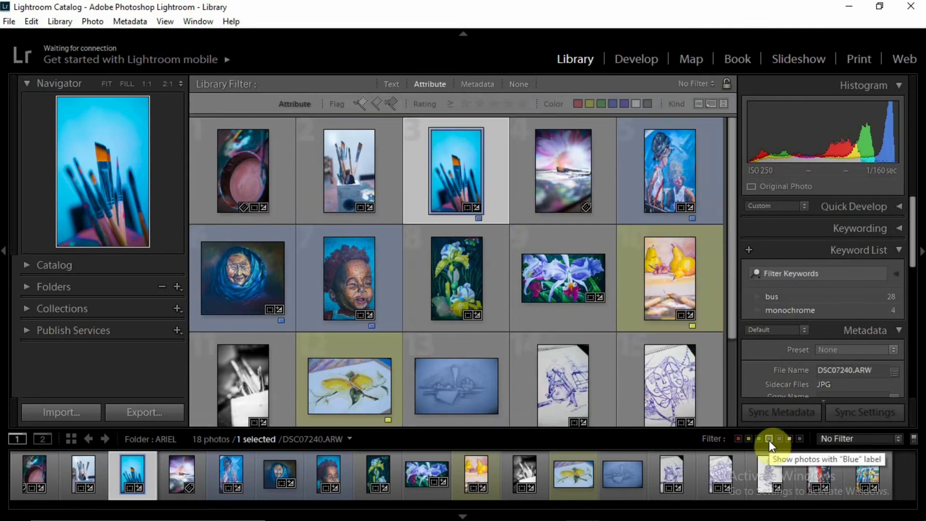
Turn on both the blue and yellow label filters in the filmstrip to show 6 of 18 photos
click(769, 441)
click(769, 441)
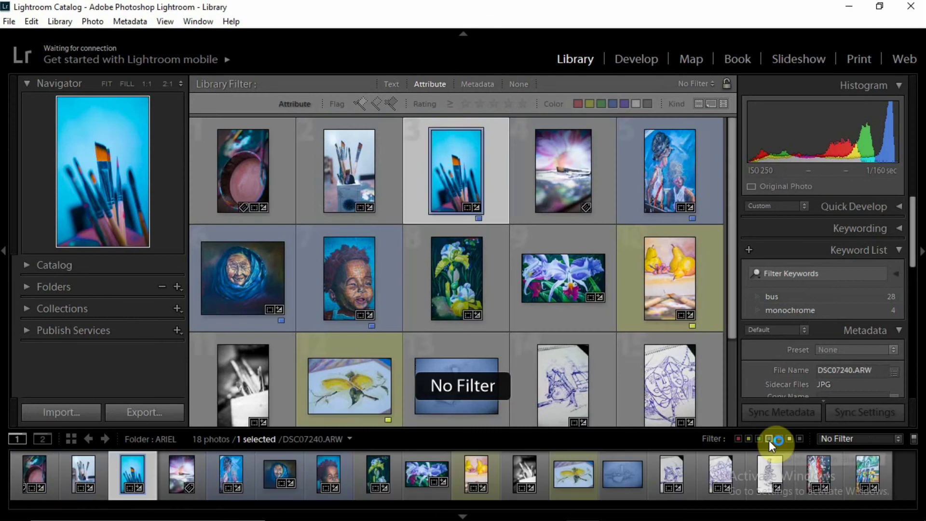
click(769, 441)
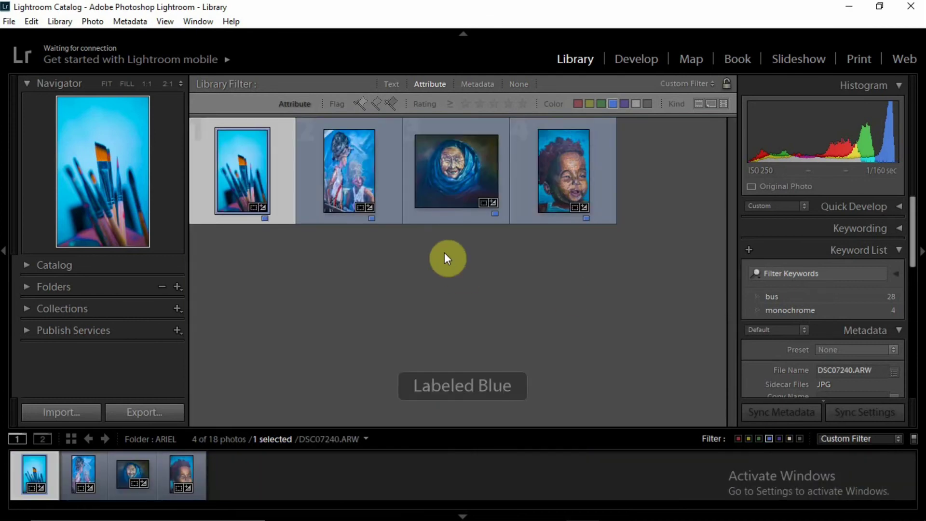
click(750, 438)
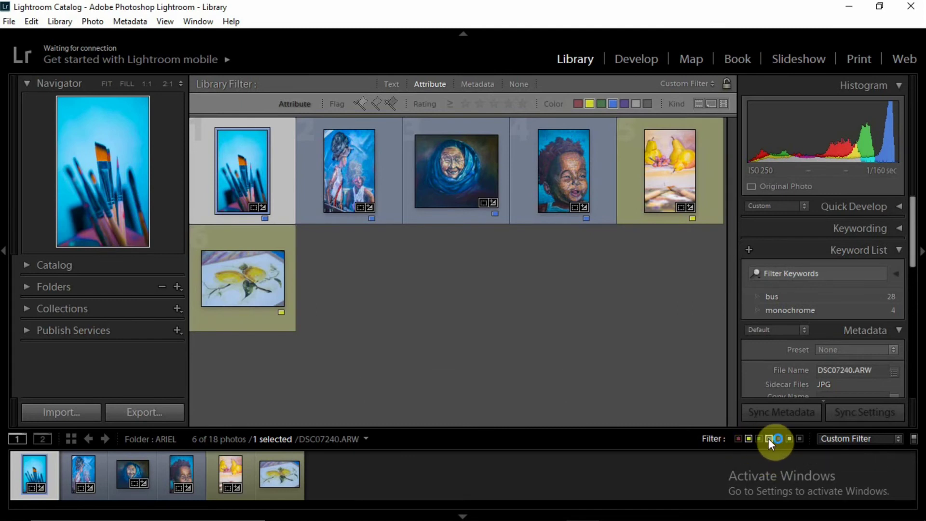
click(769, 438)
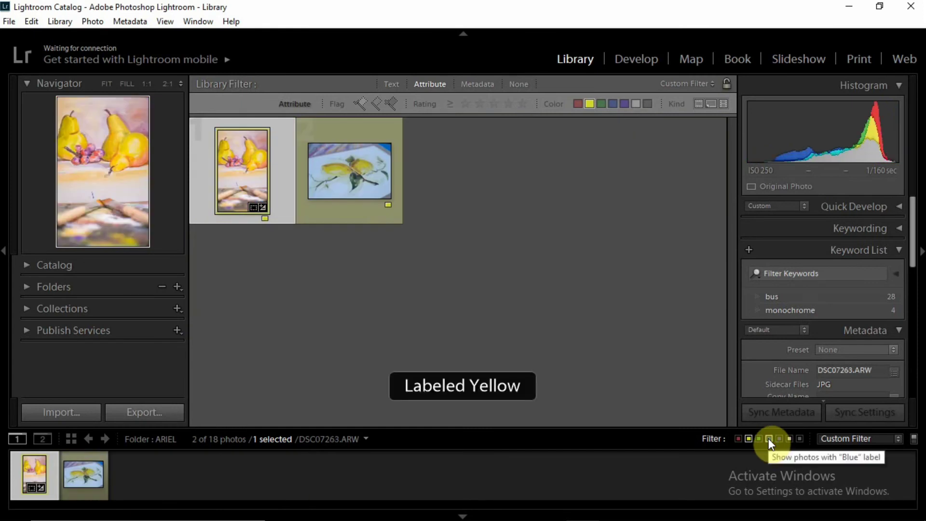
click(769, 439)
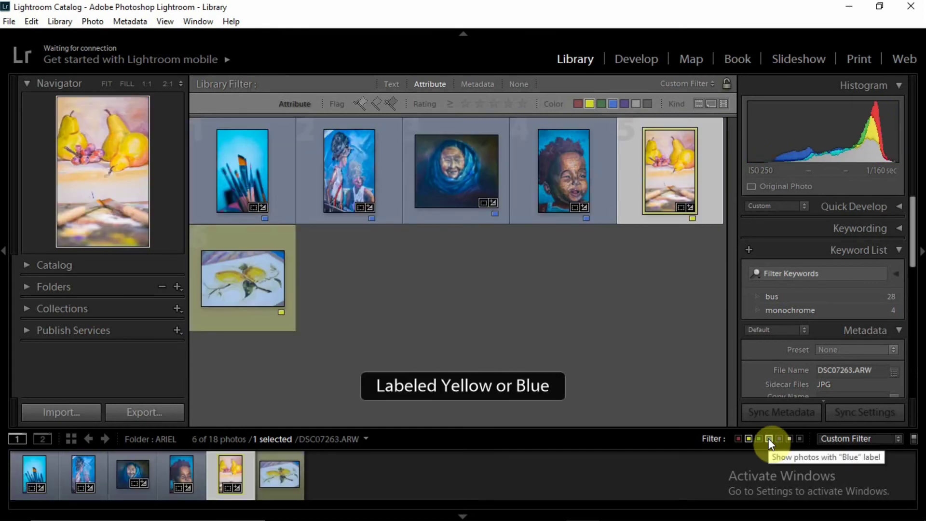
click(775, 438)
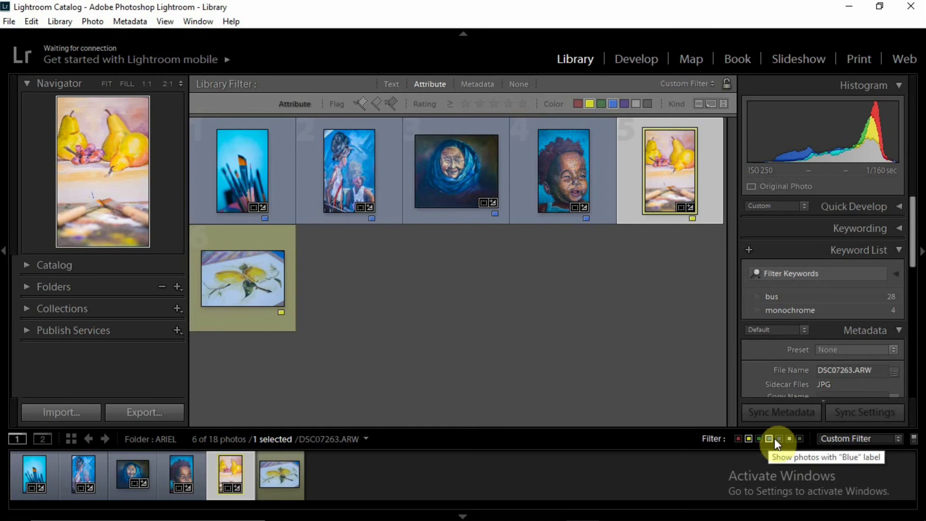
click(749, 438)
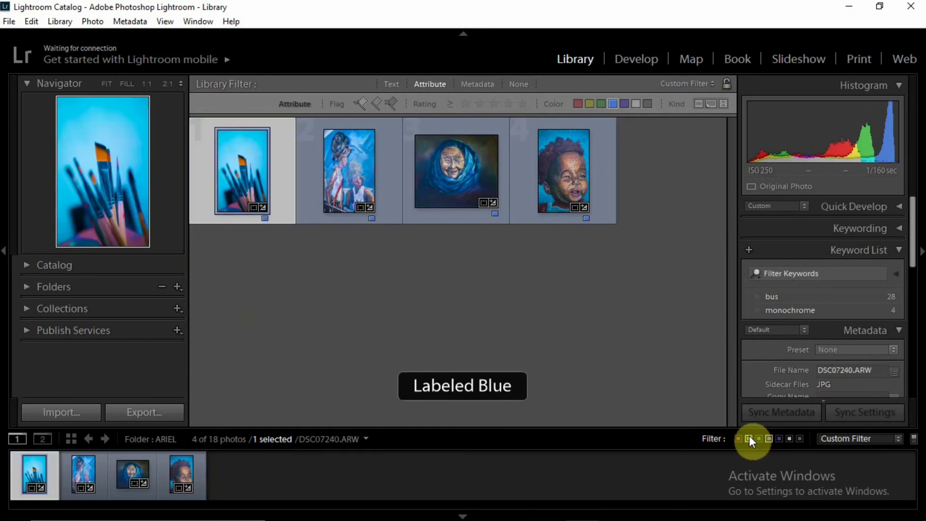
click(749, 438)
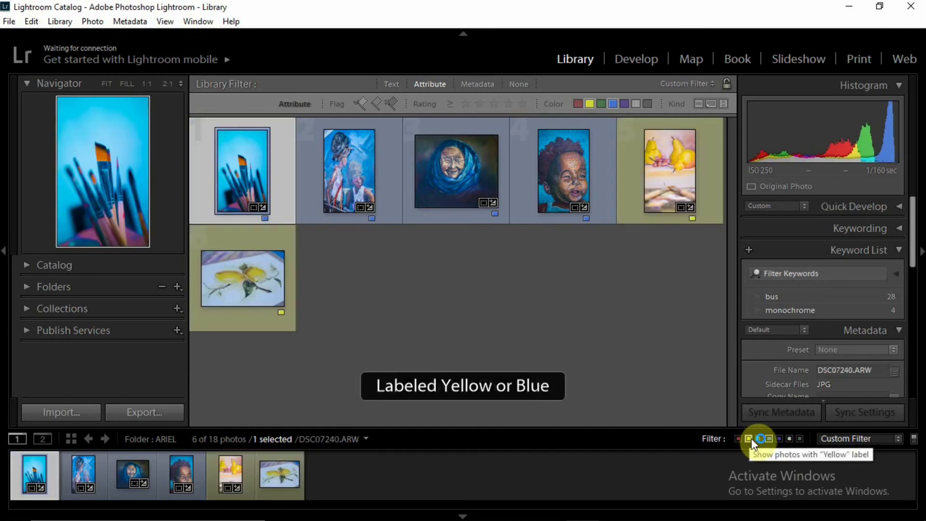
click(850, 440)
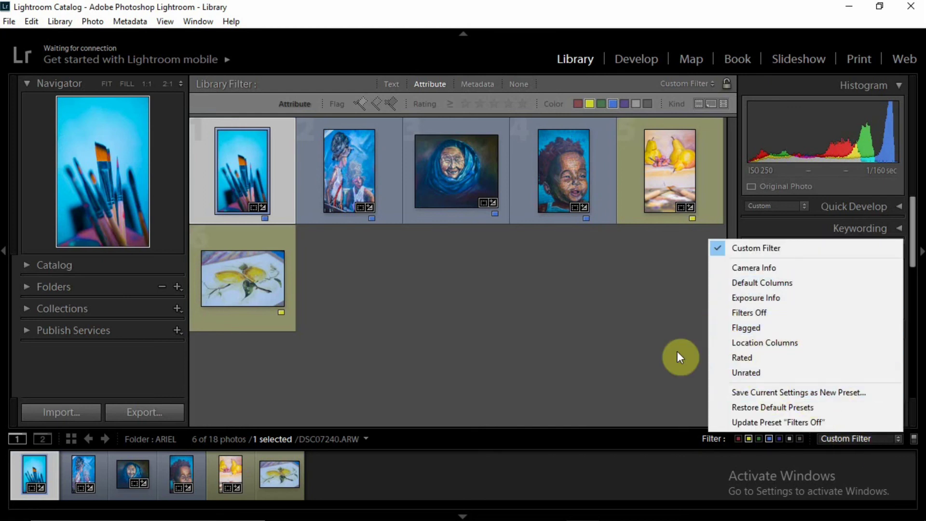
click(485, 352)
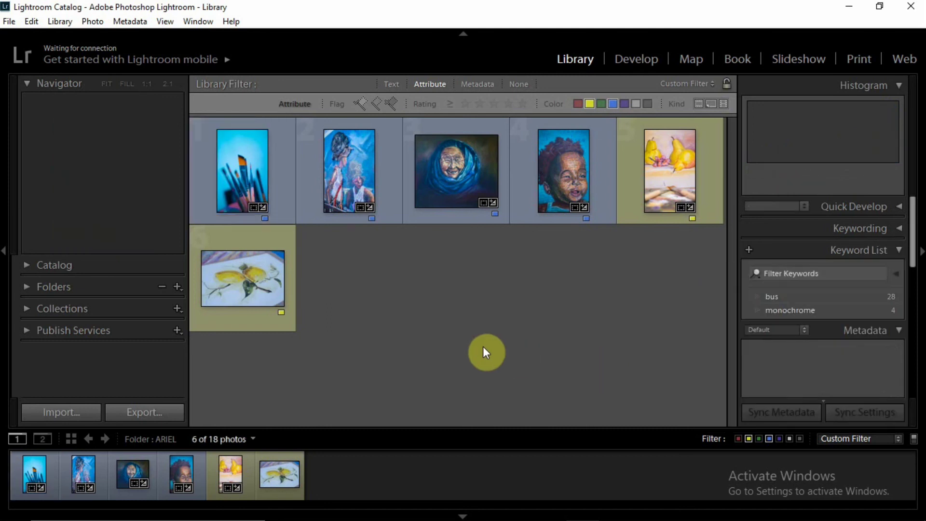